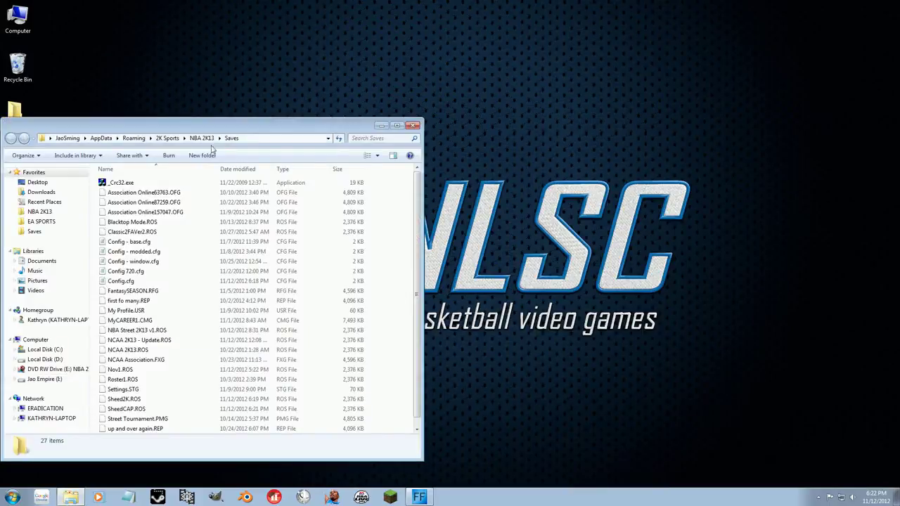
Open the downloads folder inside NBA 2K13's Online Data folder and select png0389.iff
drag(210, 135, 315, 124)
click(307, 125)
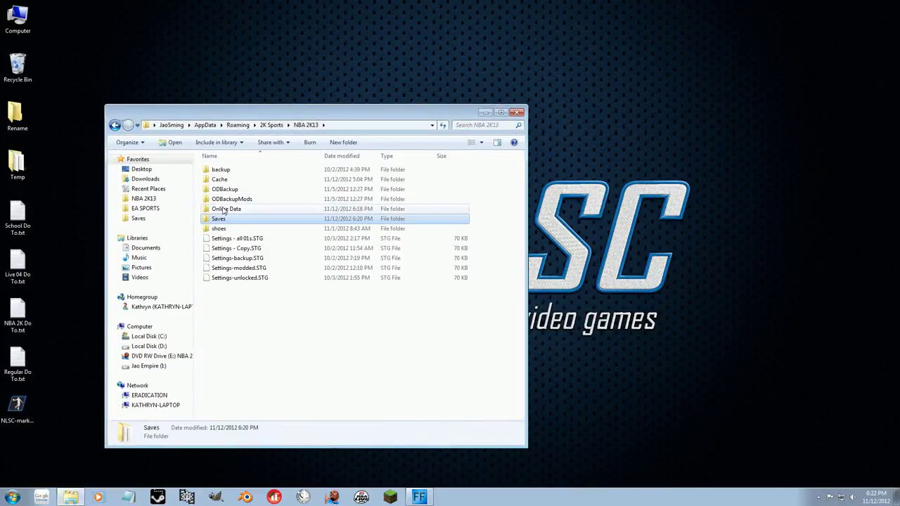
double_click(227, 210)
double_click(228, 176)
scroll(241, 271, down, 3)
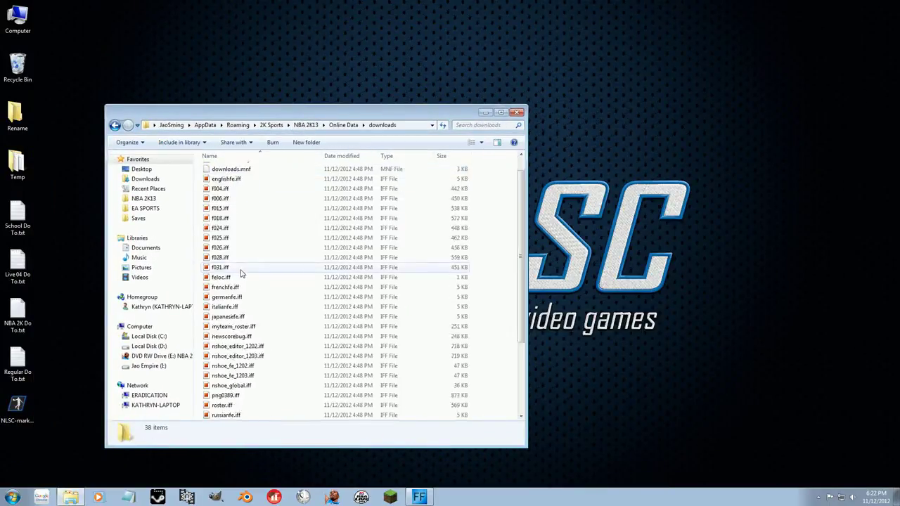
click(224, 336)
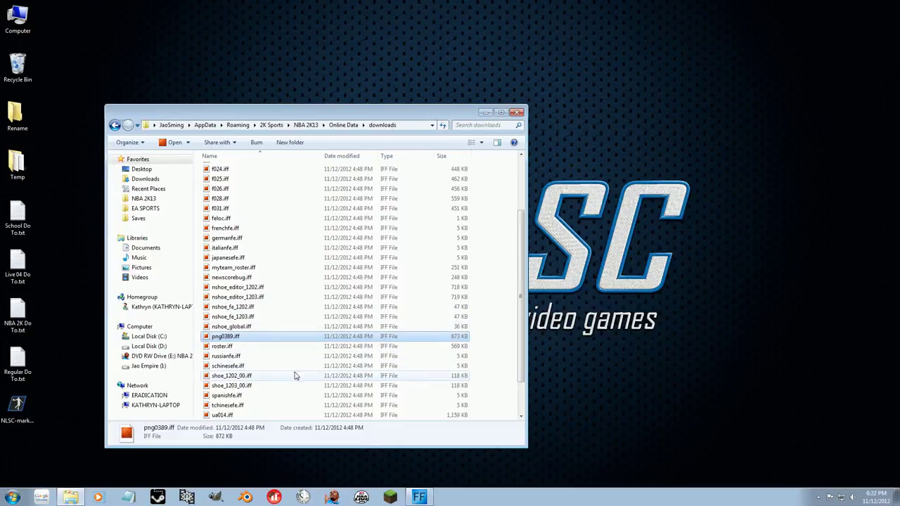
Return to the NBA 2K13 folder, open its Saves folder and select SheedCAP.ROS
key(BackSpace)
key(BackSpace)
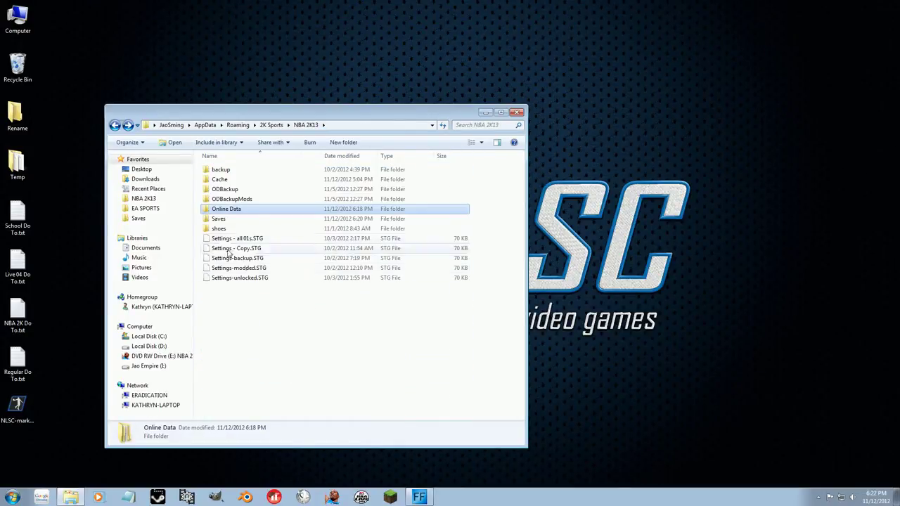
key(Down)
key(Return)
scroll(237, 376, down, 1)
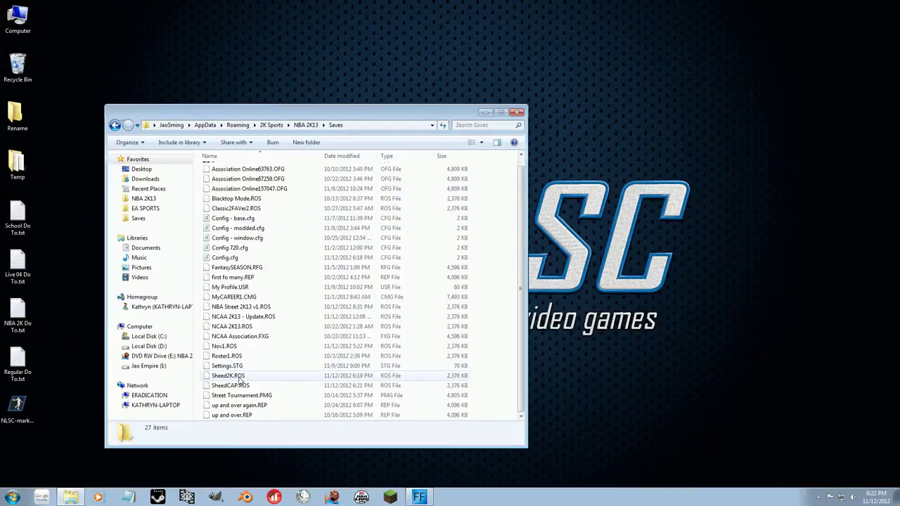
click(241, 385)
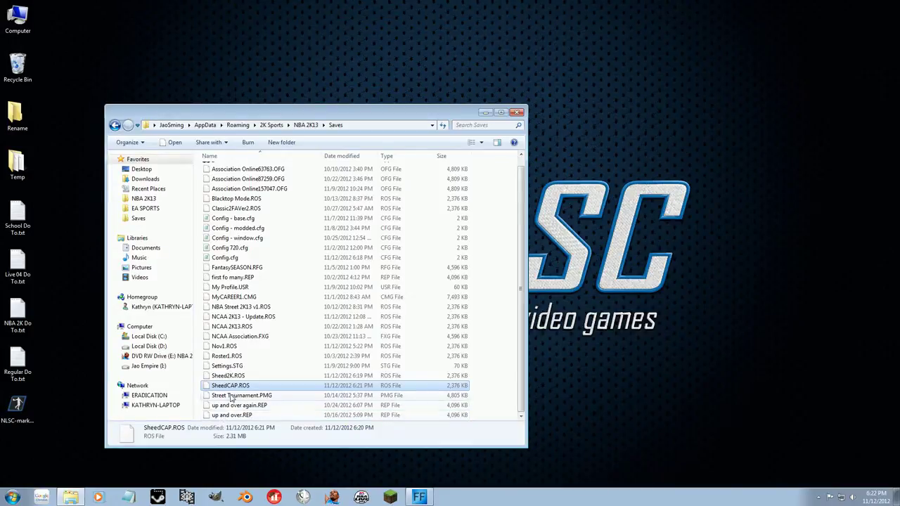
Launch the 2K13 Roster Editor from the Tools folder and load SheedCAP.ROS from Saves
click(54, 383)
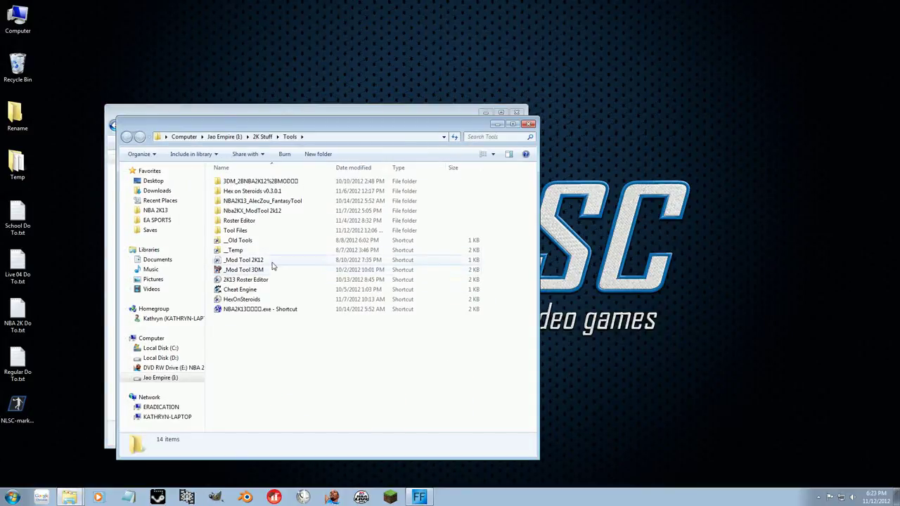
click(250, 281)
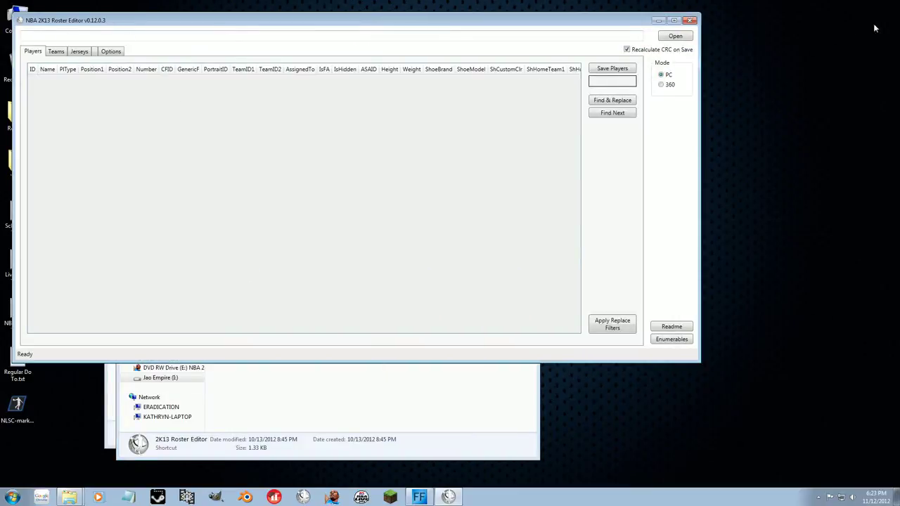
click(688, 40)
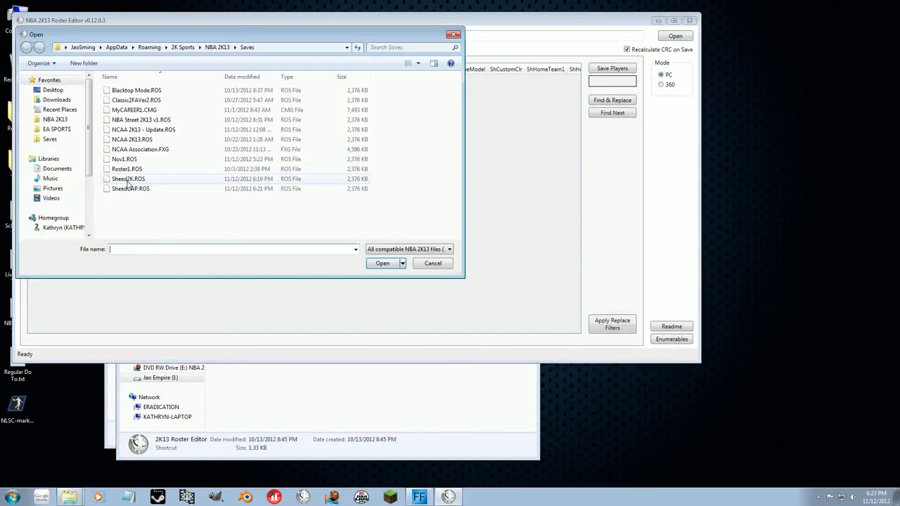
click(130, 189)
click(384, 263)
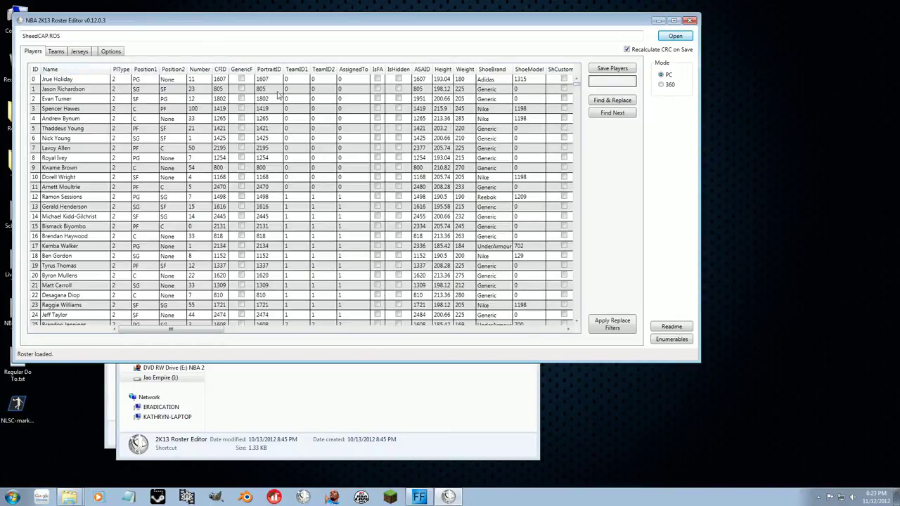
Sort the player list by PlType and locate the created player with the highest type at the end
drag(576, 86, 587, 223)
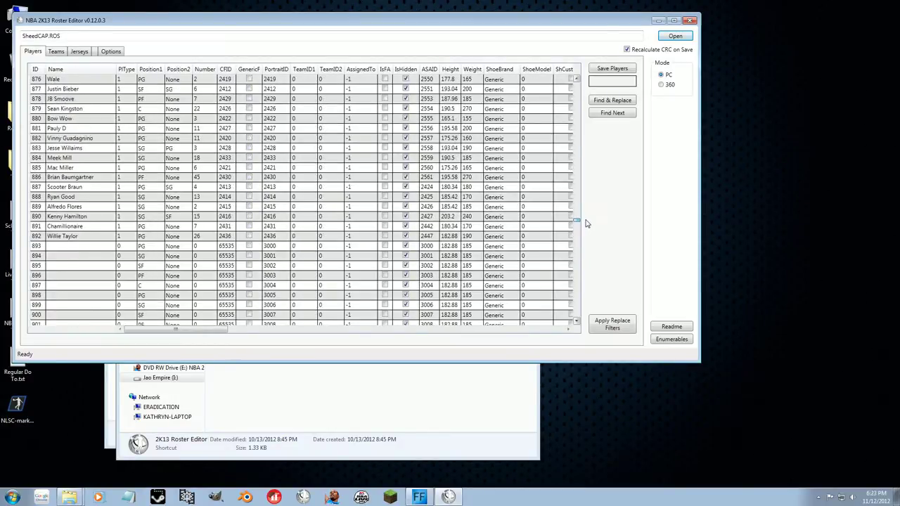
click(126, 69)
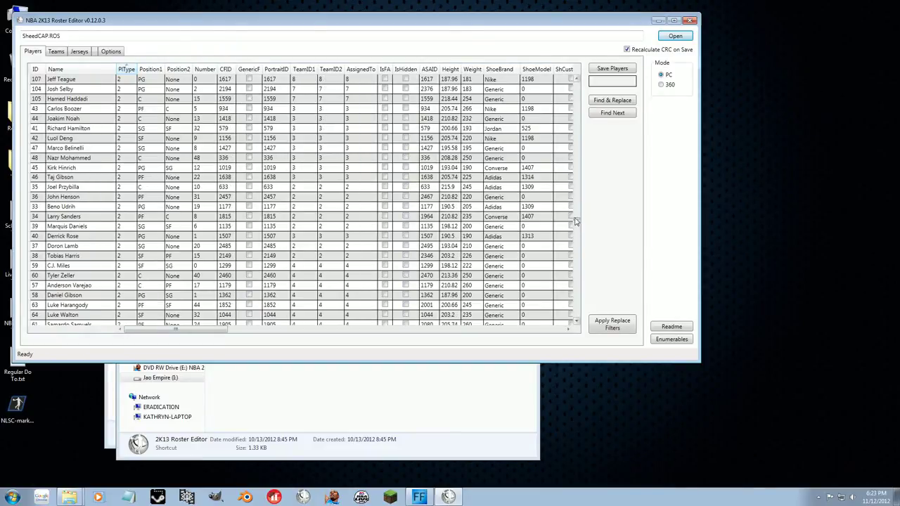
click(578, 321)
click(127, 314)
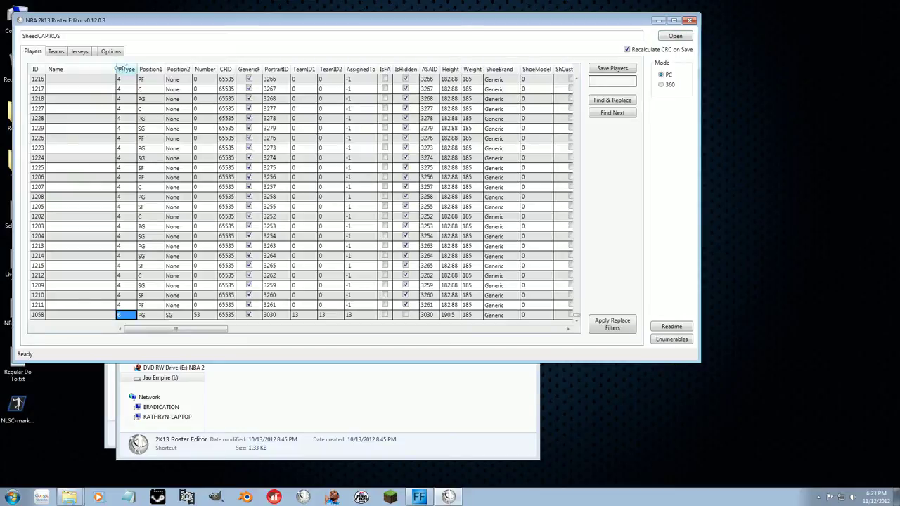
Sort the players by ID and highlight the created player's record, ID 1058, from ID through ASAID
click(35, 68)
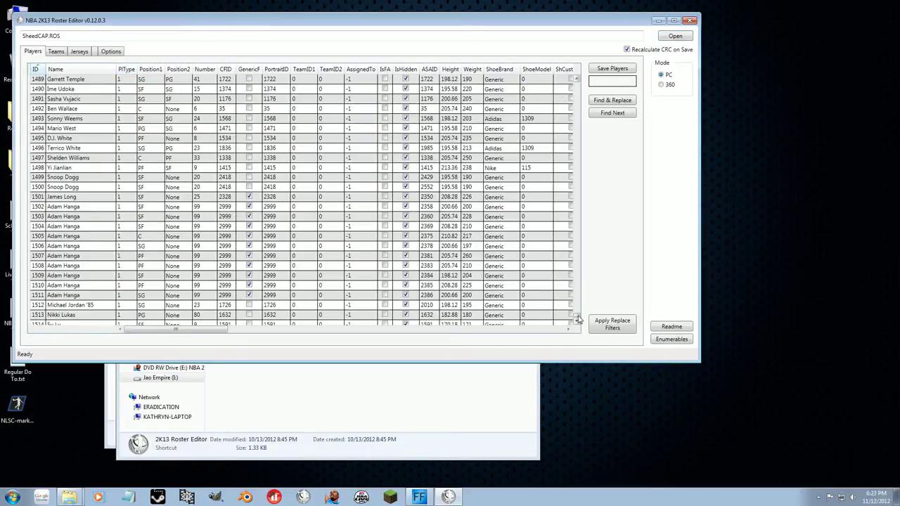
drag(578, 317, 580, 248)
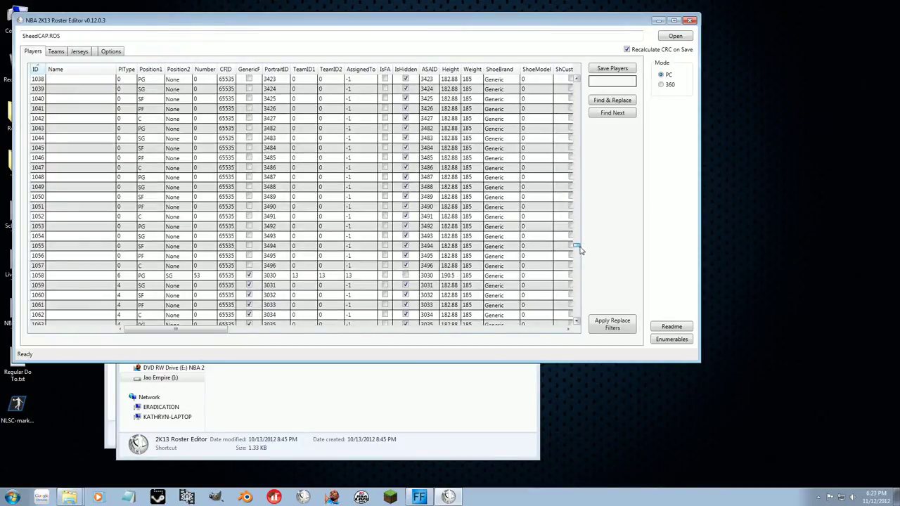
click(81, 278)
drag(39, 277, 437, 279)
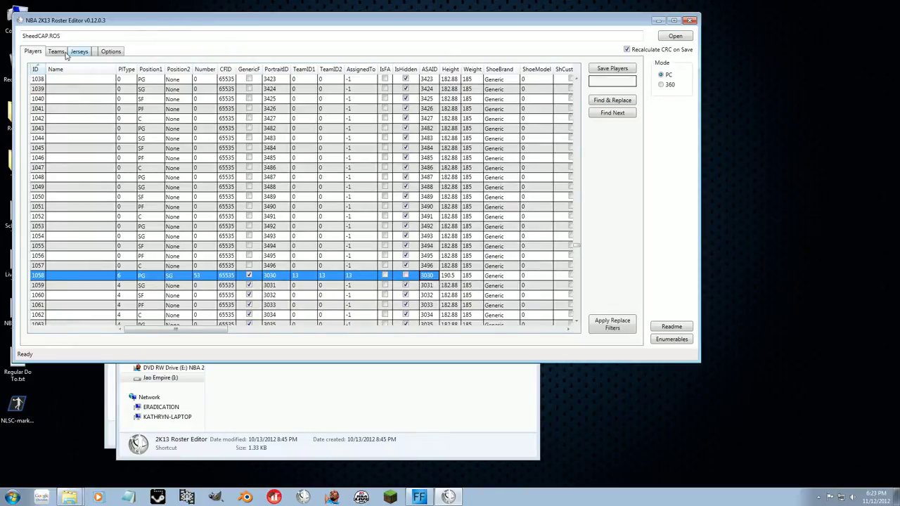
Load the Sheed2K.ROS roster from the Saves folder in place of the current roster
click(673, 35)
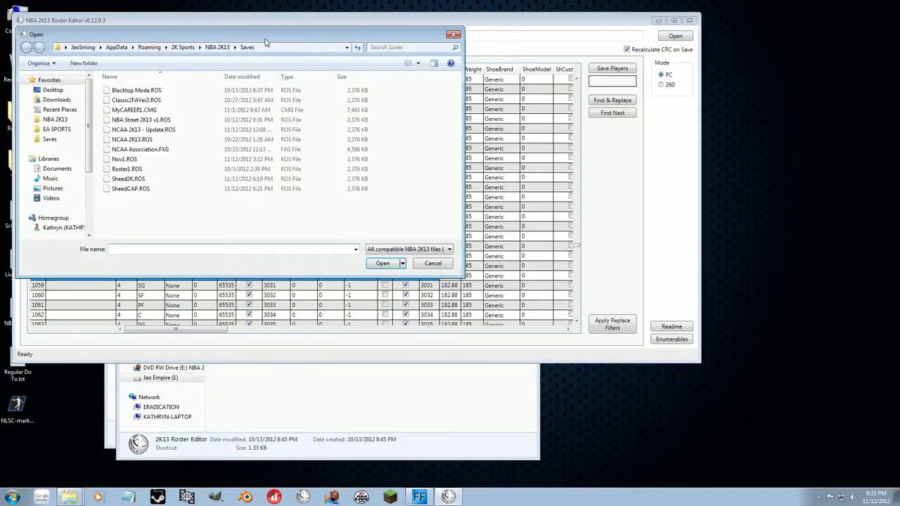
drag(266, 42, 437, 51)
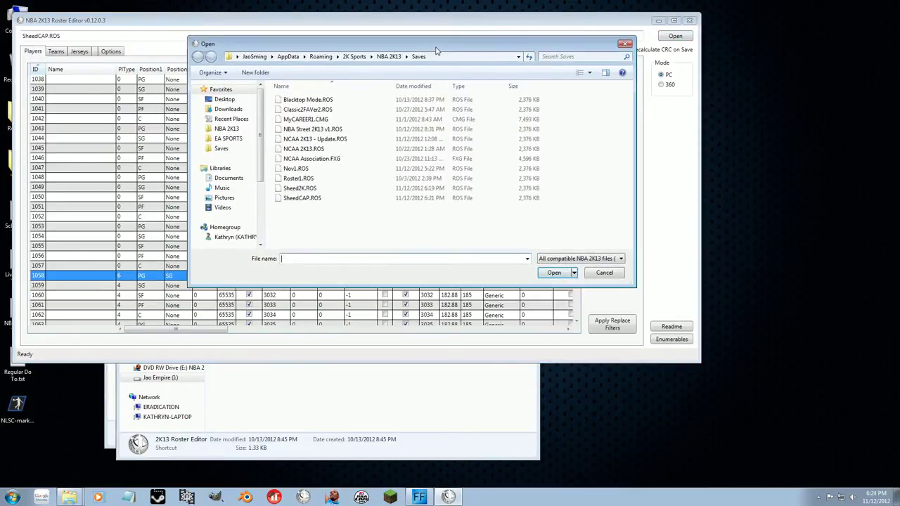
click(299, 189)
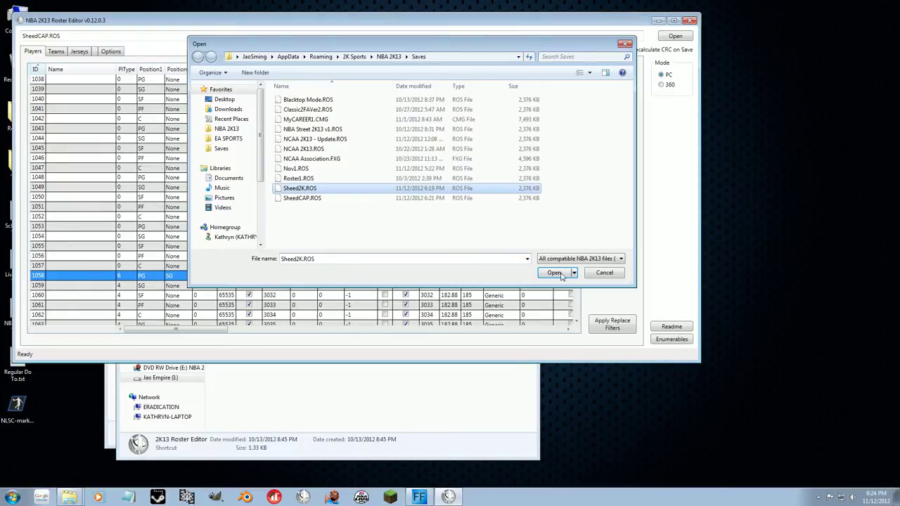
click(554, 273)
click(230, 248)
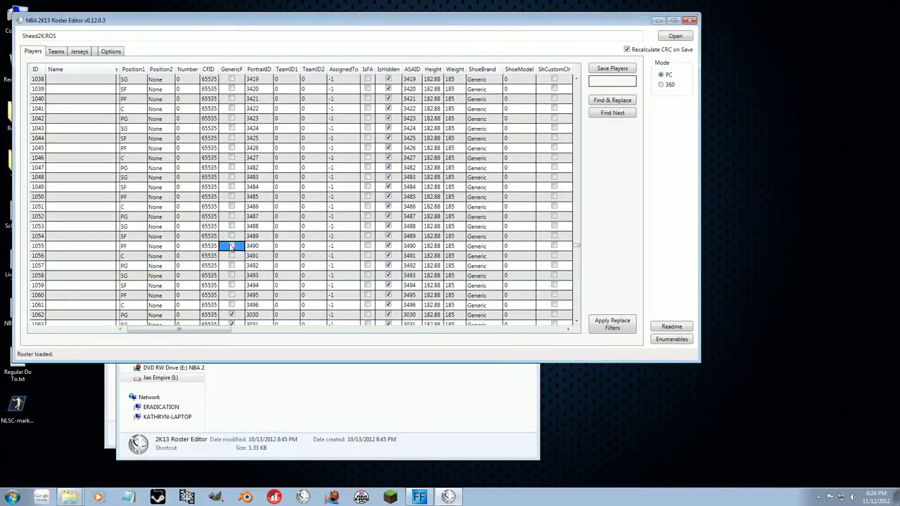
click(186, 227)
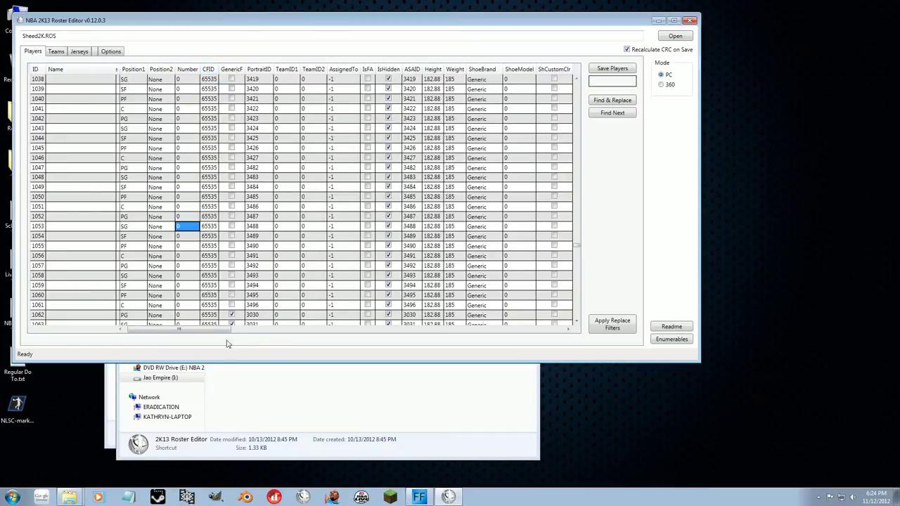
Switch to the file browser, reopen the Online Data downloads folder and select png0389.iff to check its number
click(286, 394)
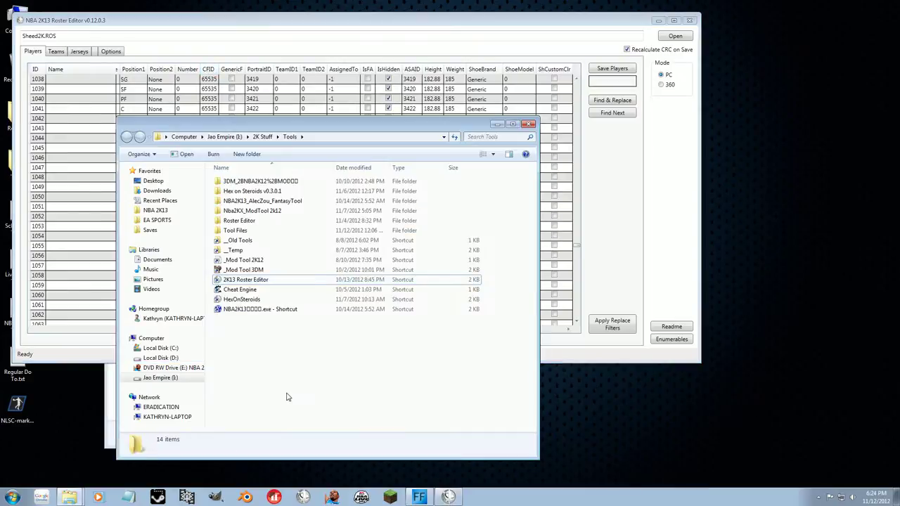
click(108, 416)
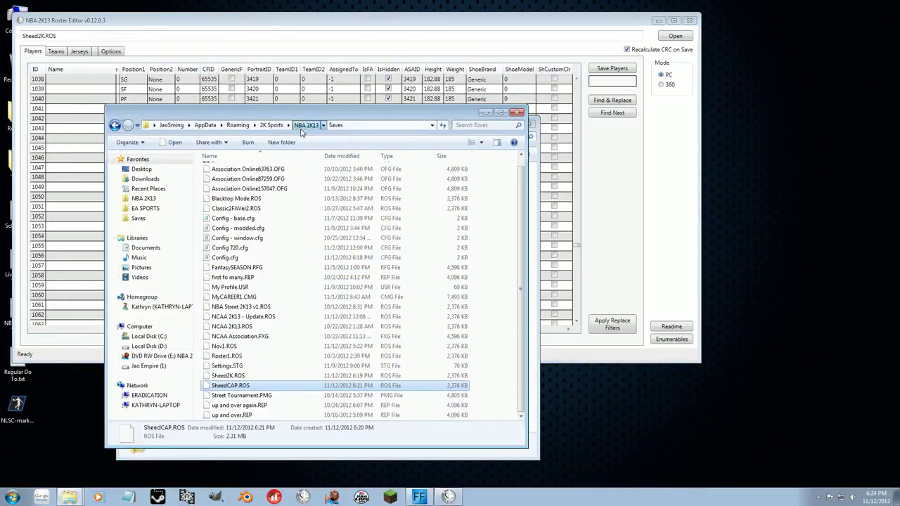
click(306, 124)
double_click(225, 208)
double_click(225, 179)
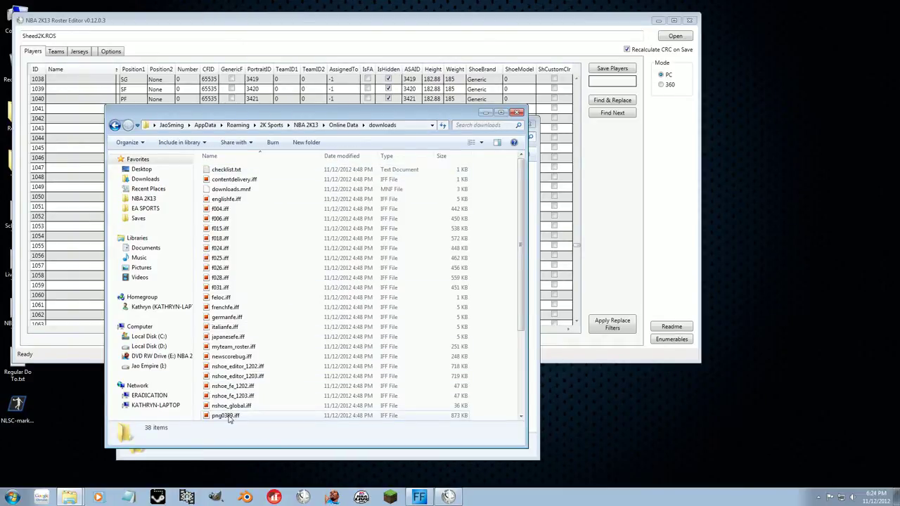
click(226, 415)
Back in the Roster Editor, find the player whose CFID equals 389
click(213, 22)
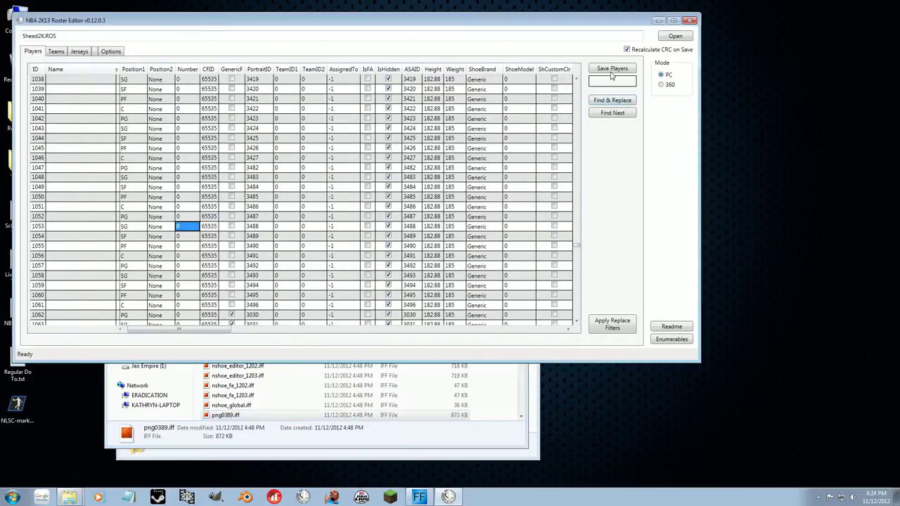
click(610, 100)
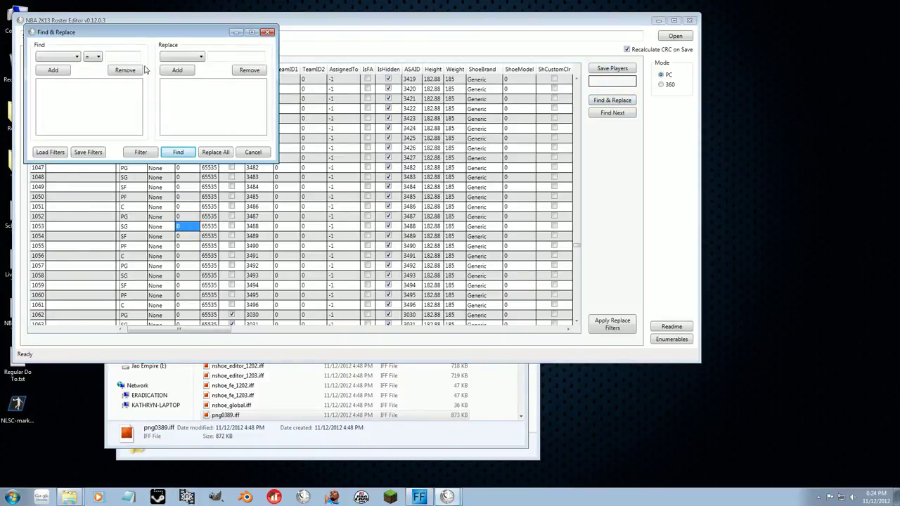
scroll(57, 113, down, 1)
click(67, 70)
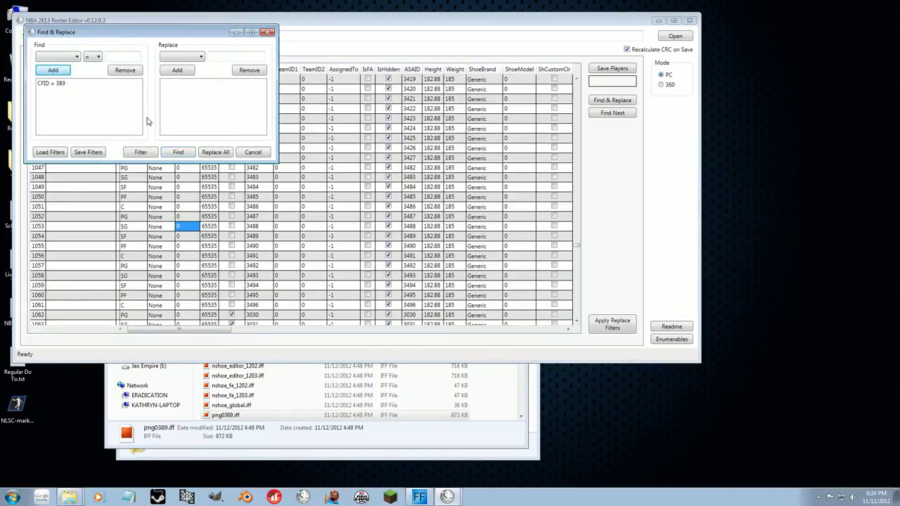
click(177, 152)
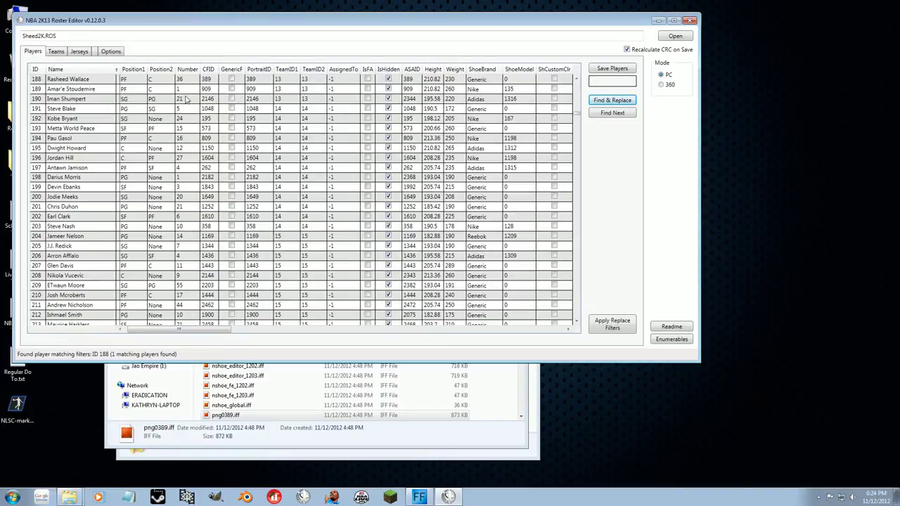
Select and copy Rasheed Wallace's complete record, from ID through DunkPkg14
drag(68, 80, 291, 82)
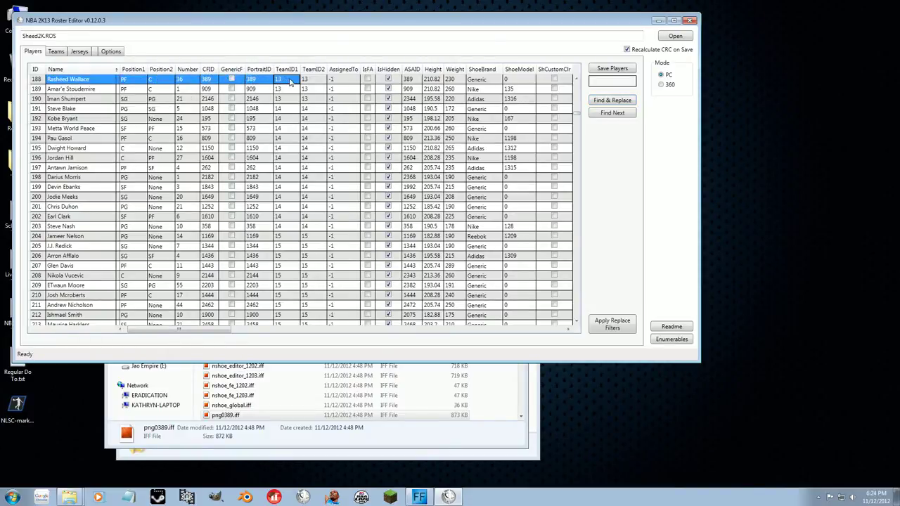
click(35, 89)
click(35, 80)
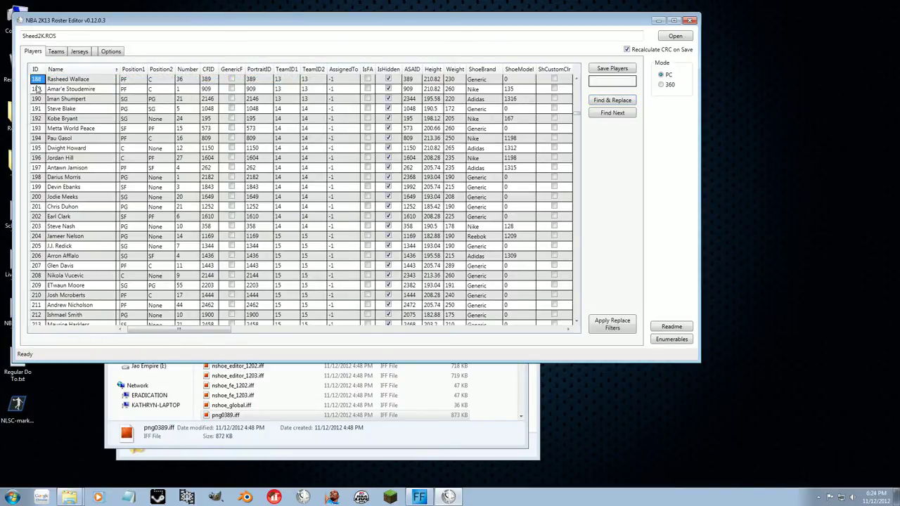
drag(162, 331, 582, 337)
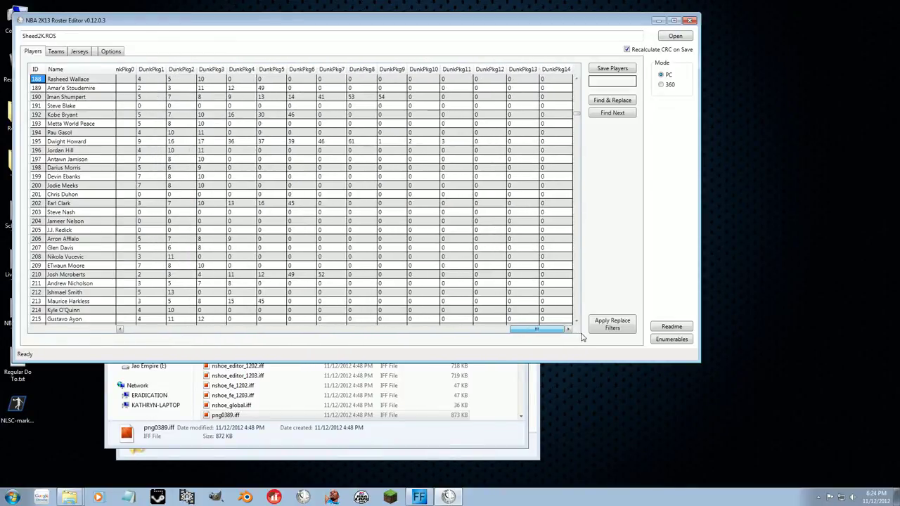
click(550, 80)
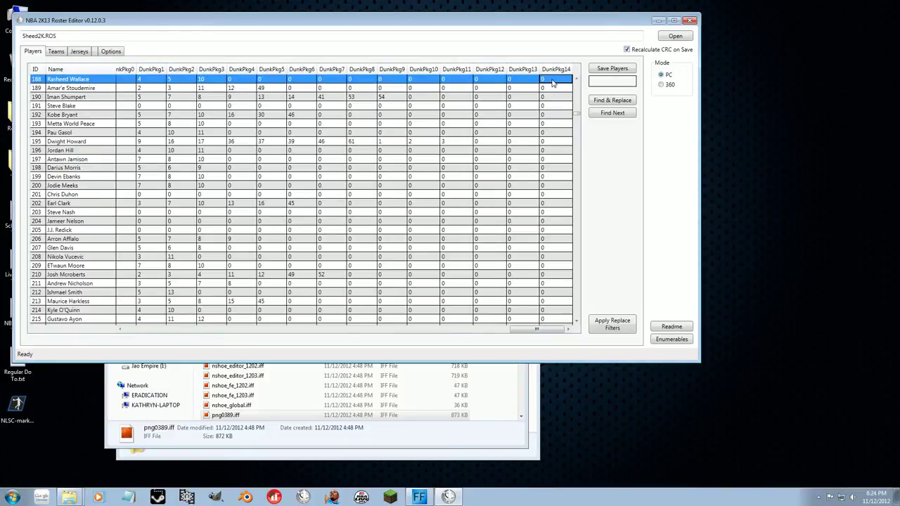
Start OpenOffice.org Calc and paste the copied player record into the blank sheet at cell A1
click(9, 494)
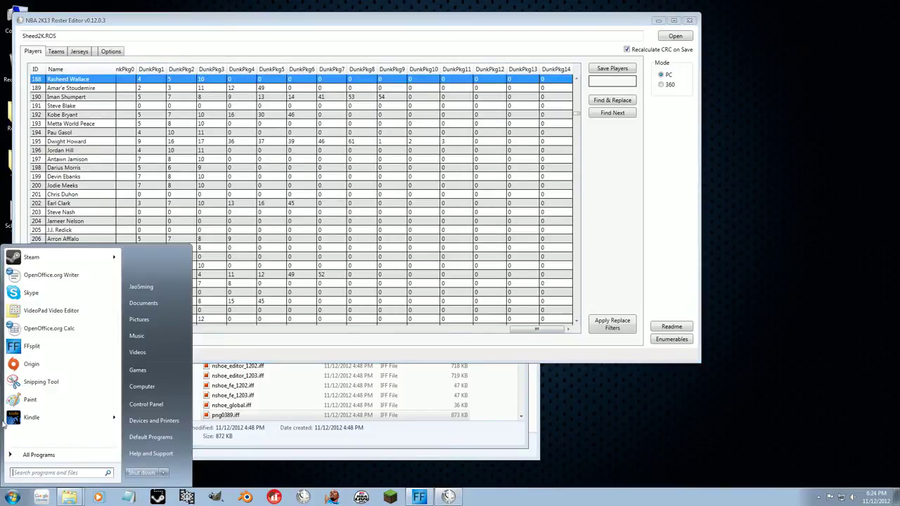
click(36, 330)
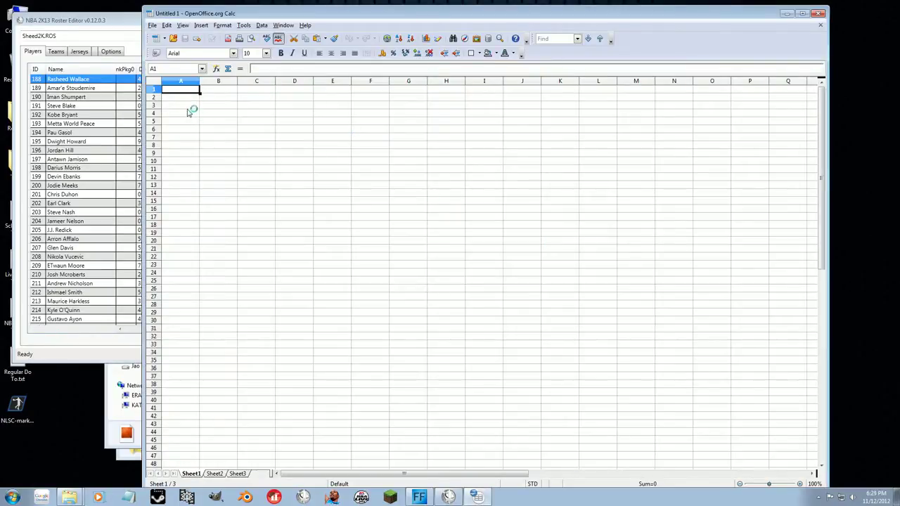
key(ctrl+v)
click(233, 181)
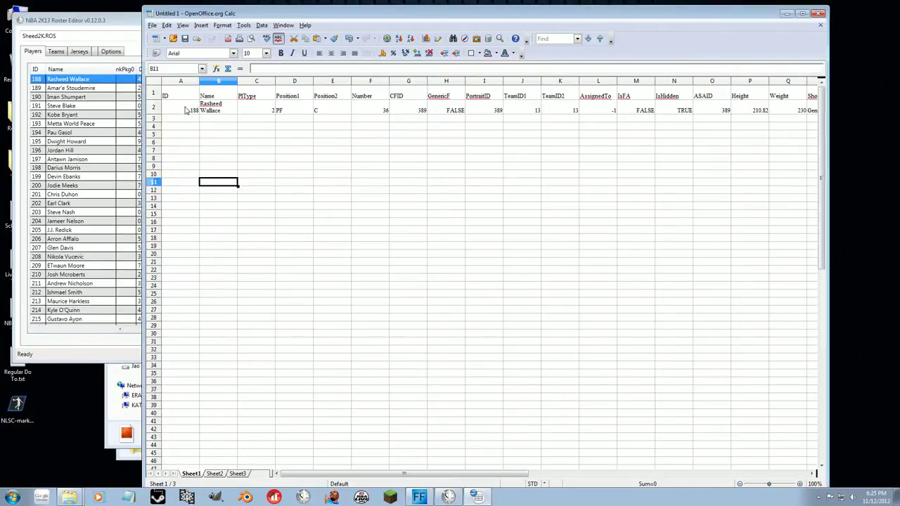
Switch to the NBA 2K13 Roster Editor and open the SheedCAP.ROS roster file
click(188, 110)
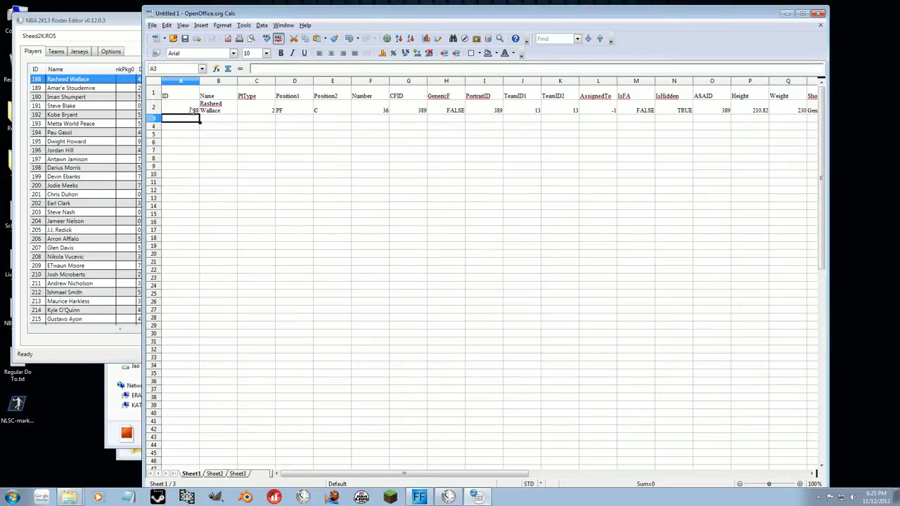
click(57, 25)
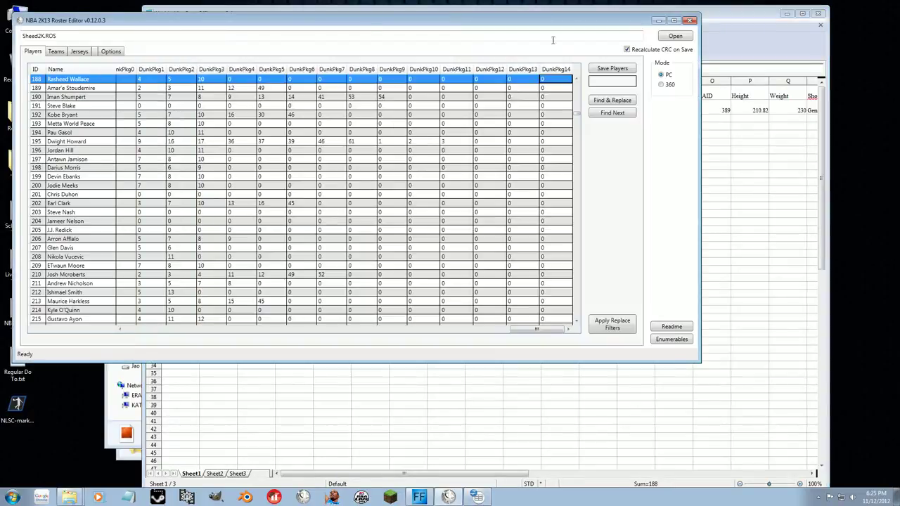
click(674, 36)
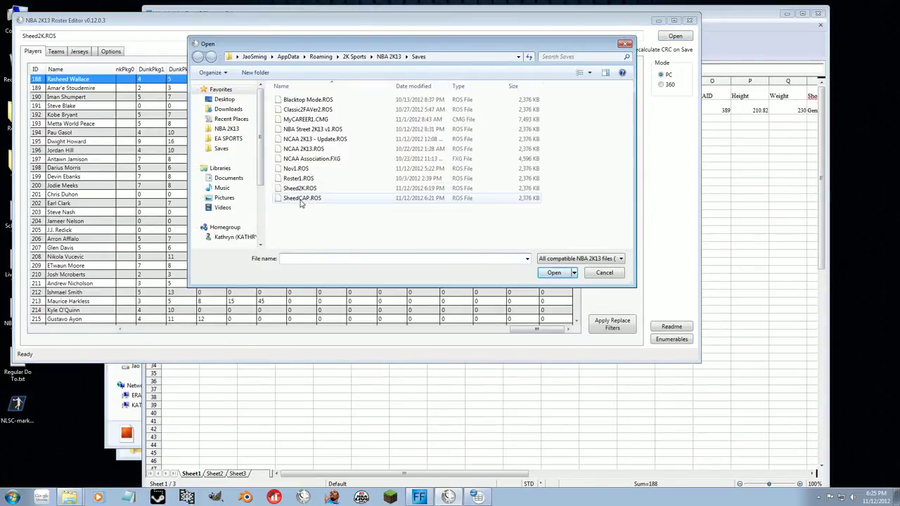
double_click(301, 200)
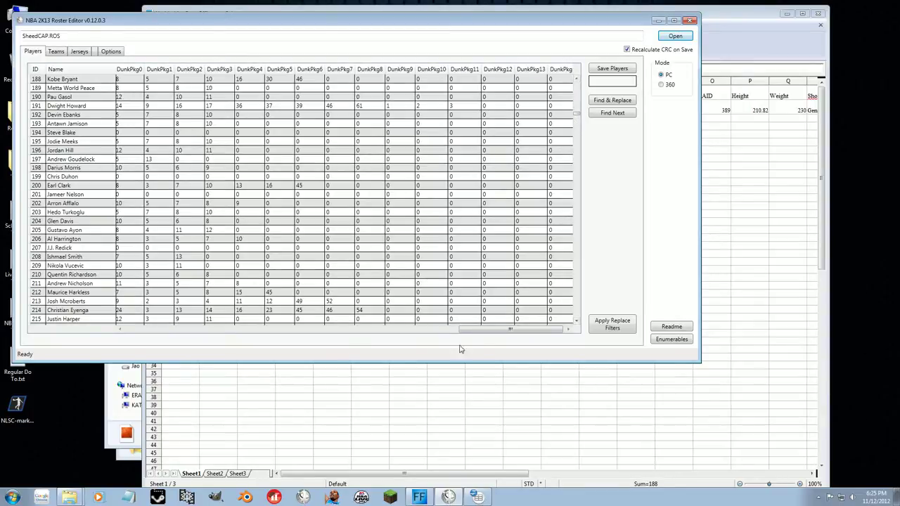
Find the created player's nameless row among the high player IDs and select its fields from ID 1058 onward
drag(495, 330, 199, 331)
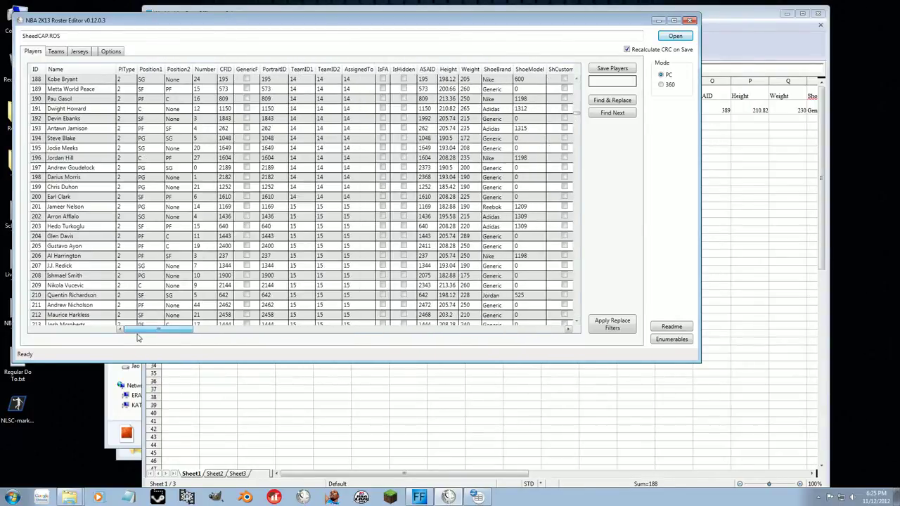
drag(577, 117, 576, 249)
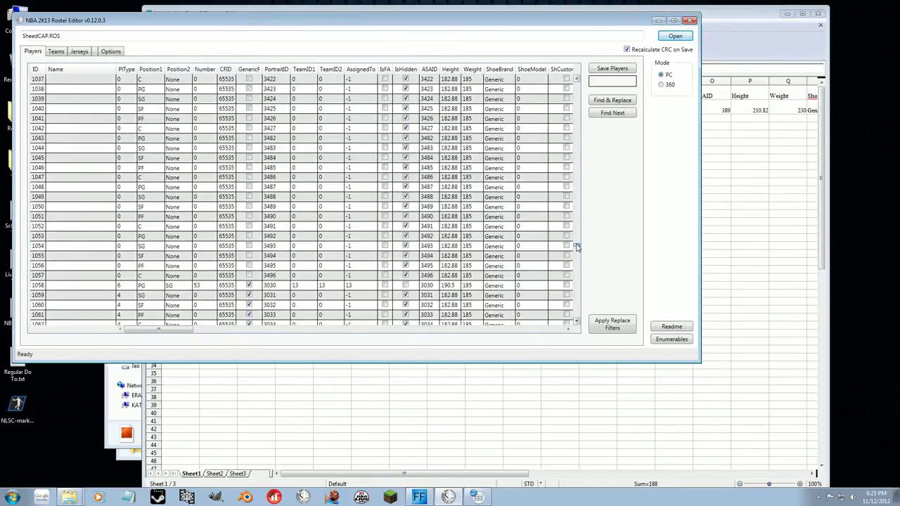
click(124, 226)
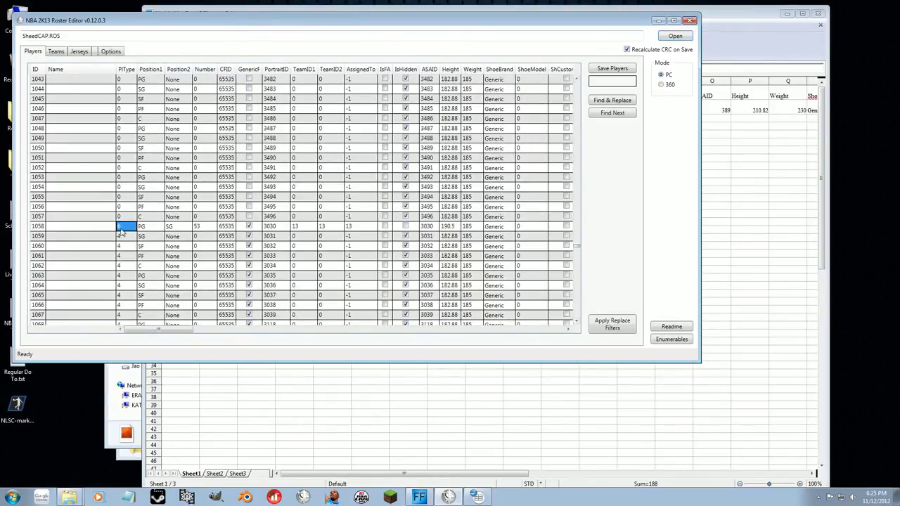
click(66, 228)
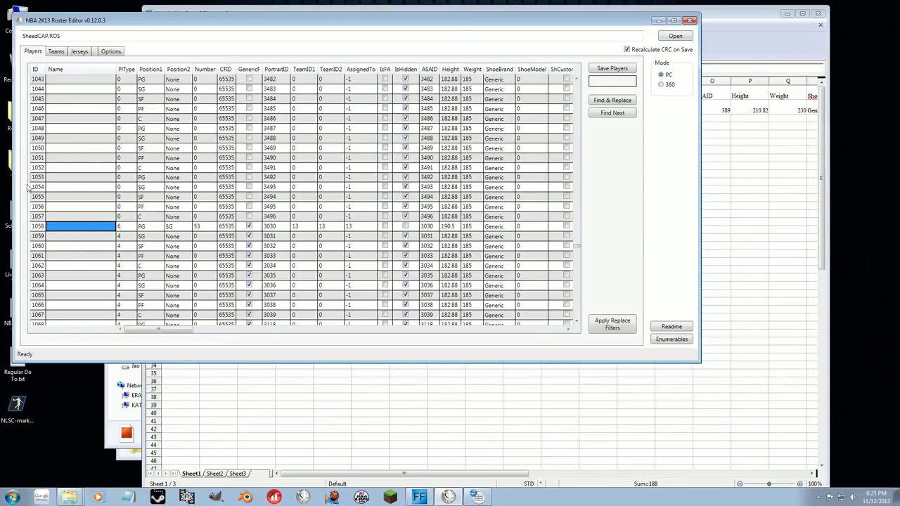
click(41, 225)
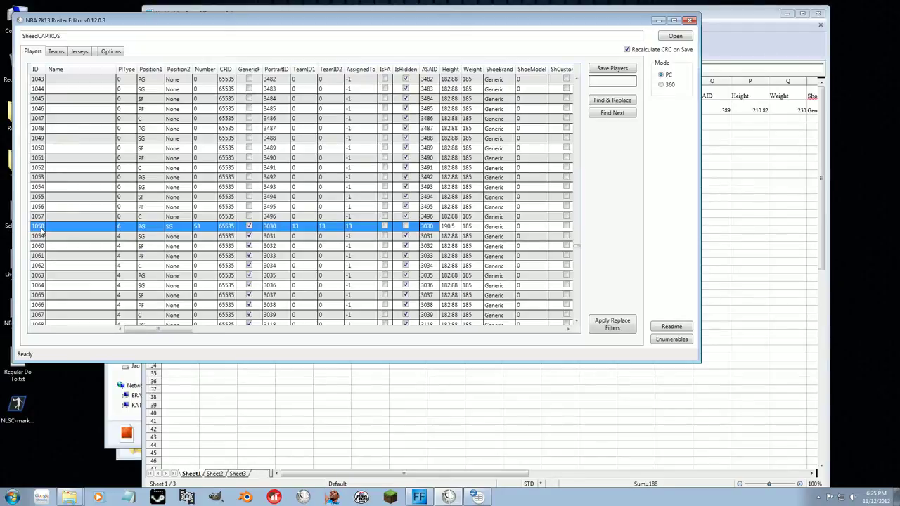
Switch to OpenOffice.org Calc and change Rasheed Wallace's ID in cell A2 to 1058
click(336, 394)
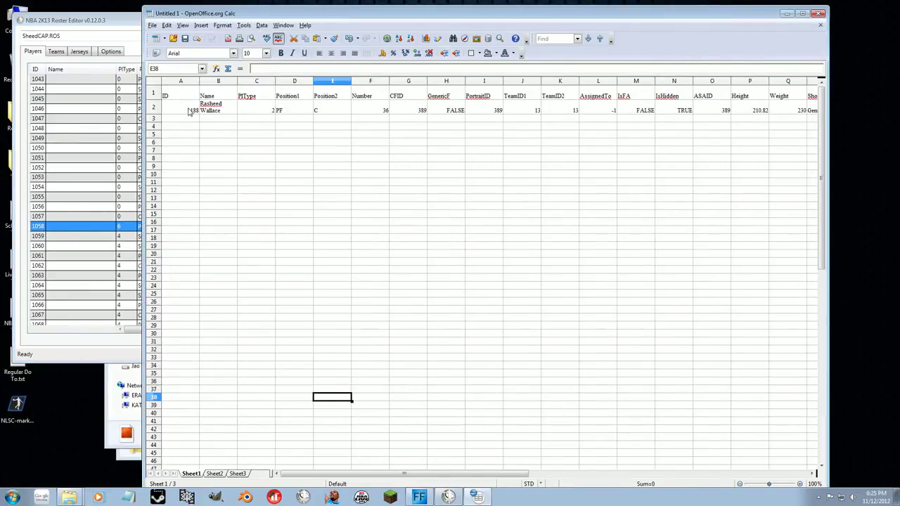
click(189, 112)
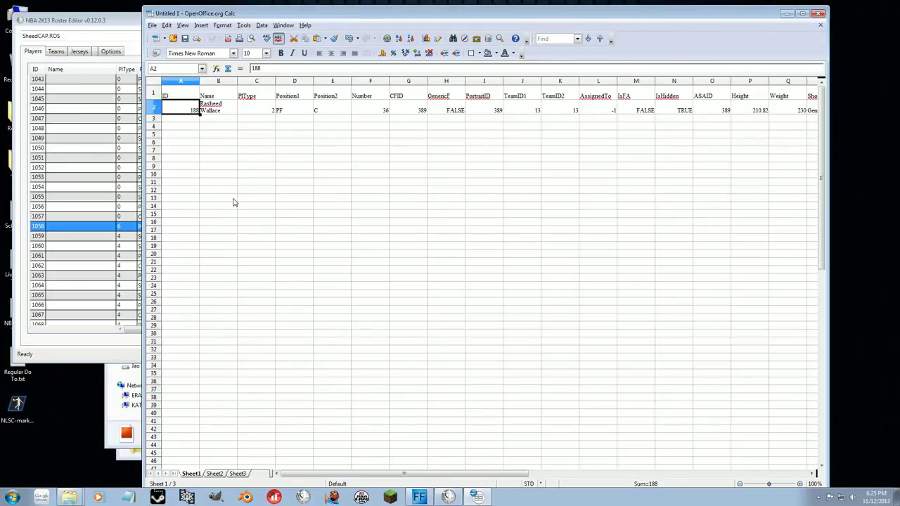
text(1058)
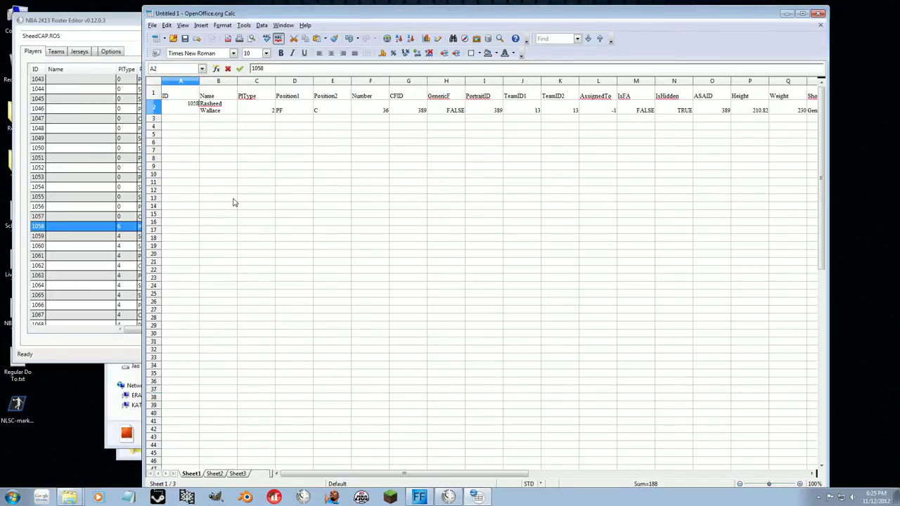
key(Return)
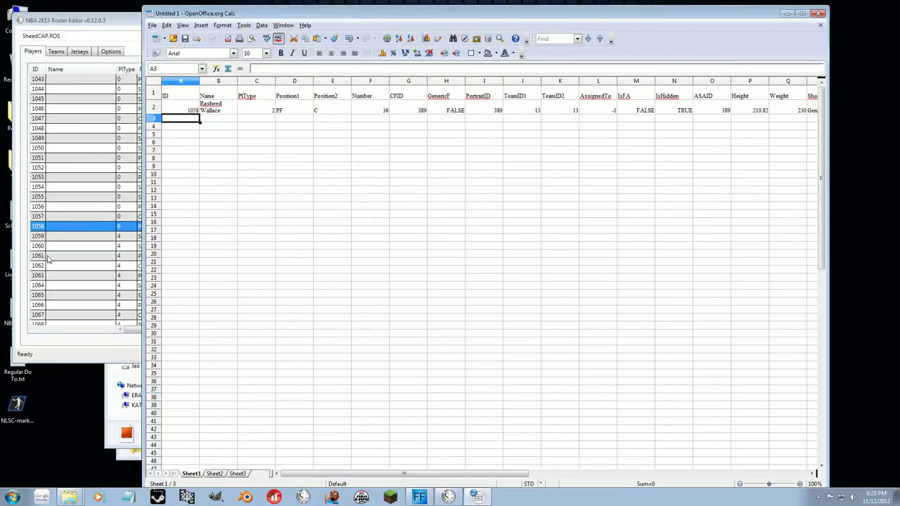
click(182, 109)
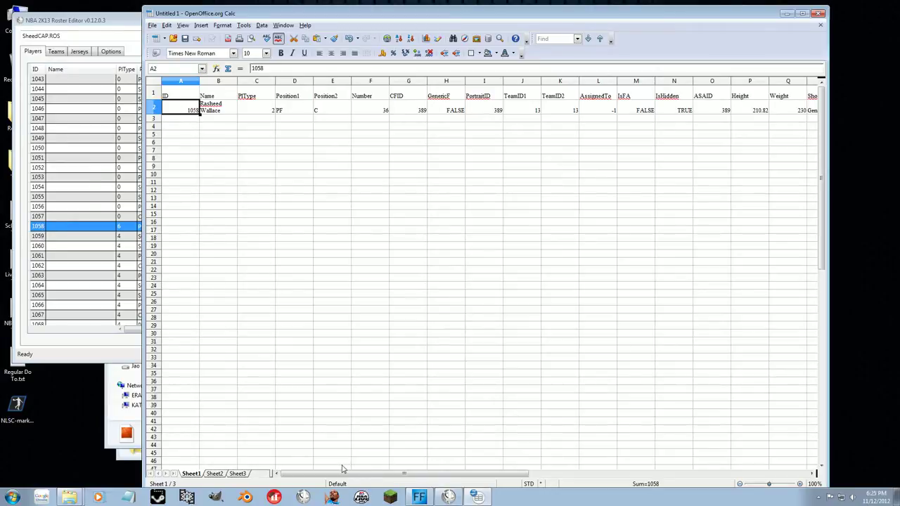
Select the header row and the whole player record, A1:GR2 through DunkPkg14, and copy it
drag(365, 473, 625, 480)
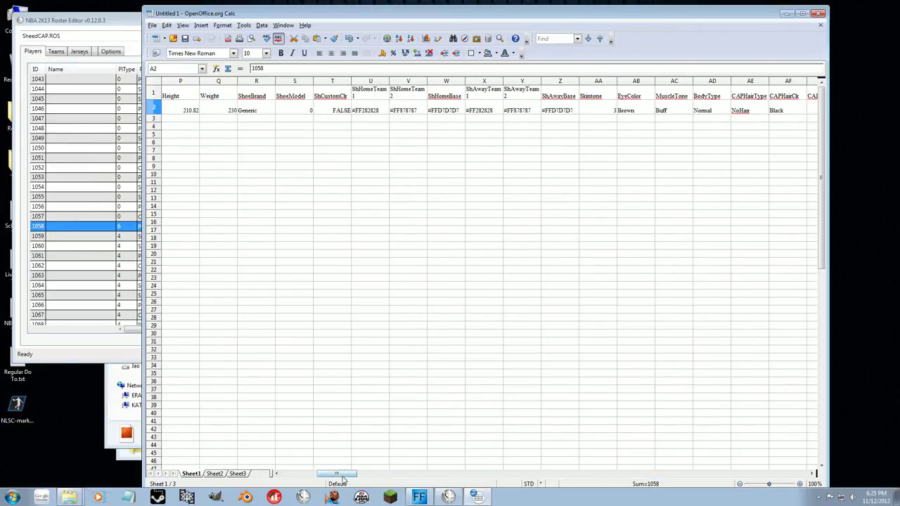
drag(337, 474, 745, 470)
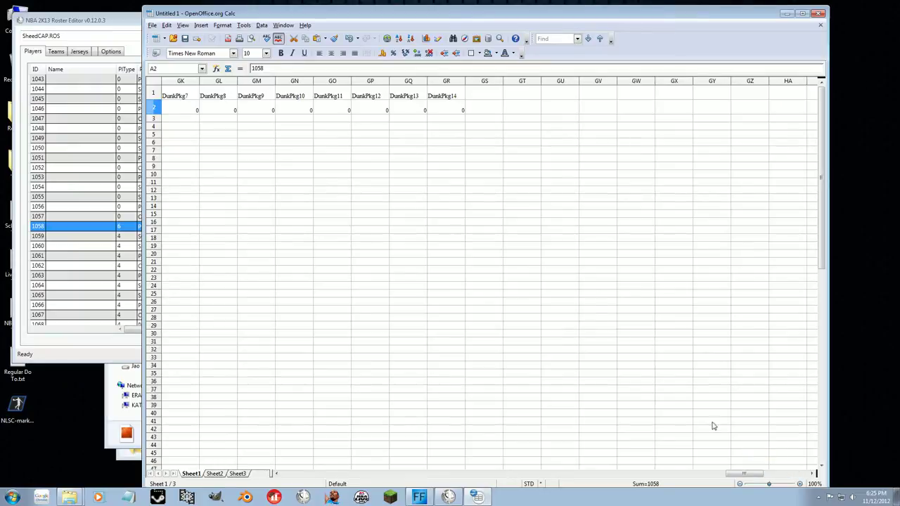
shift+click(453, 96)
right_click(419, 99)
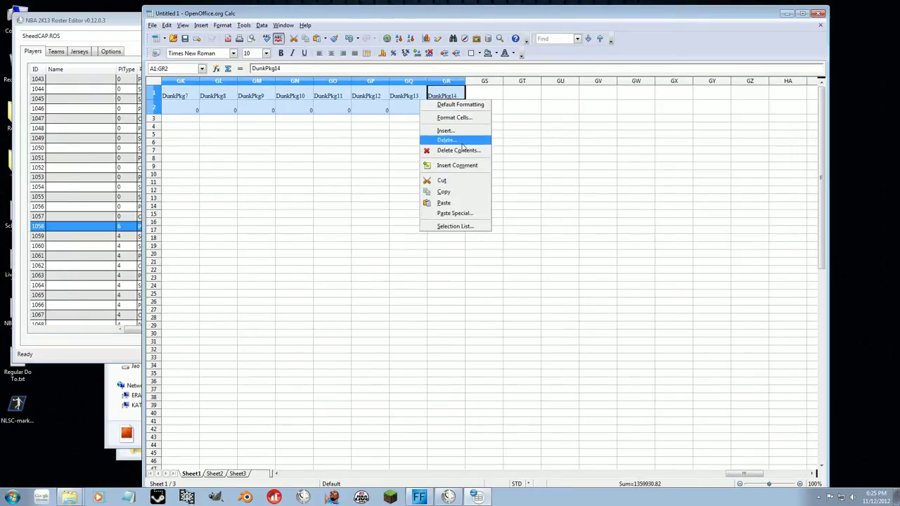
click(443, 193)
Switch to the Roster Editor and paste the copied record into the players table over player 1058
click(75, 198)
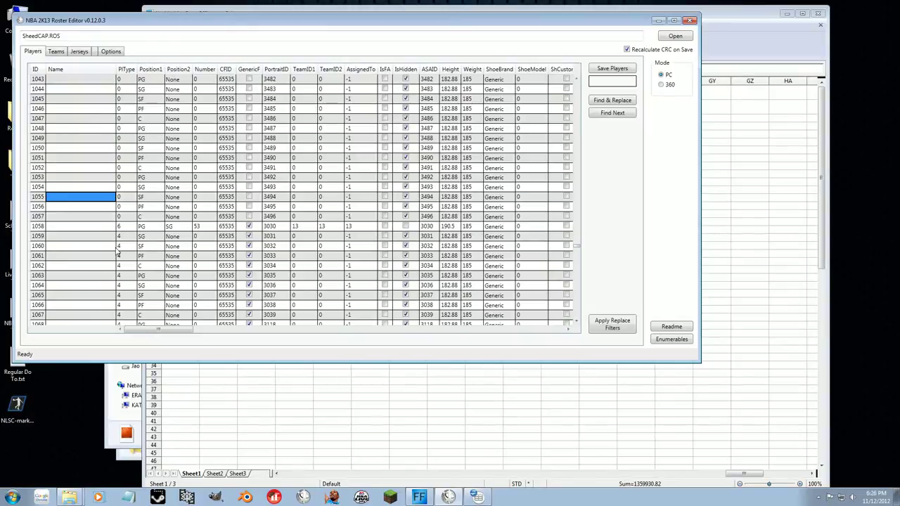
key(ctrl+v)
click(91, 231)
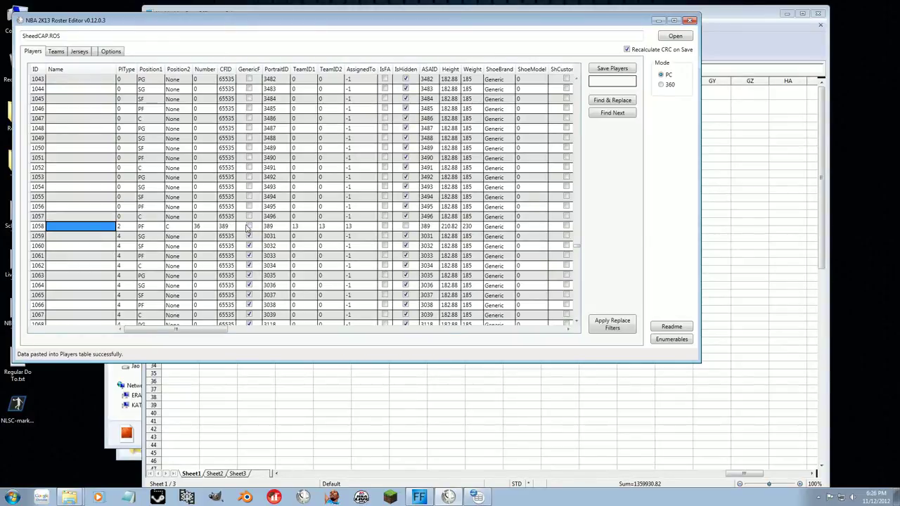
Review player 1058's pasted values from PlType through CFID and on to the portrait and team fields
drag(125, 229, 223, 228)
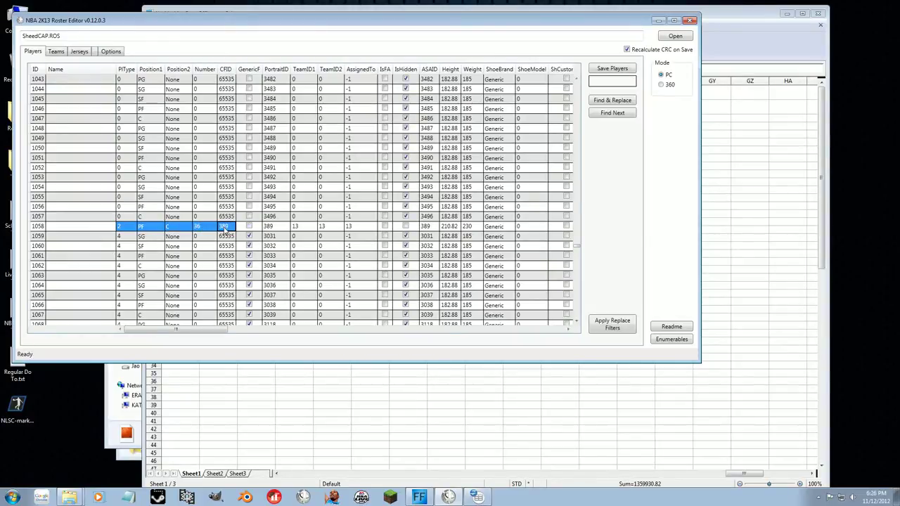
drag(189, 332, 212, 331)
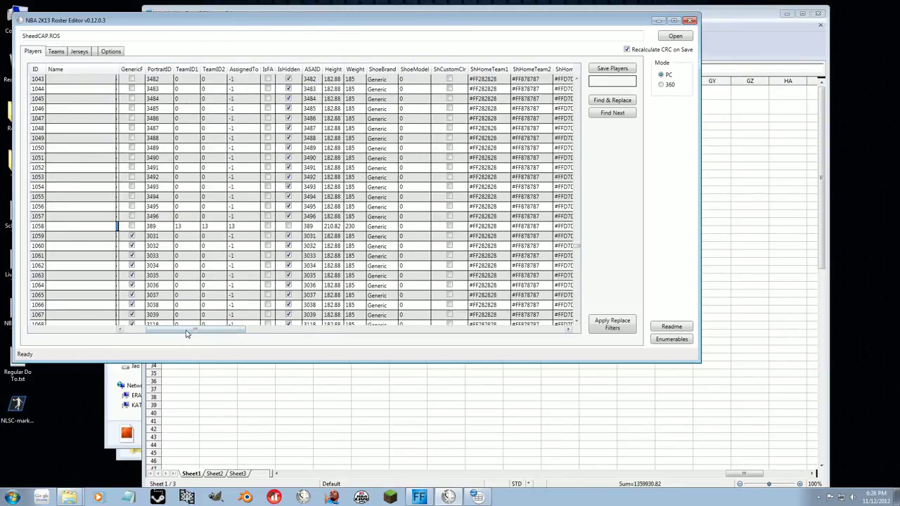
drag(186, 334, 190, 333)
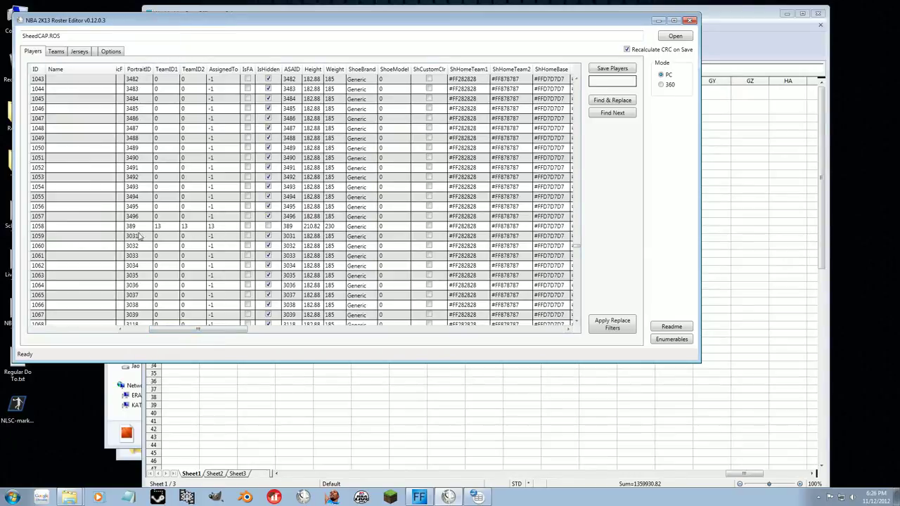
Check the Knicks' roster slots in the teams table for player ID 1058
click(57, 53)
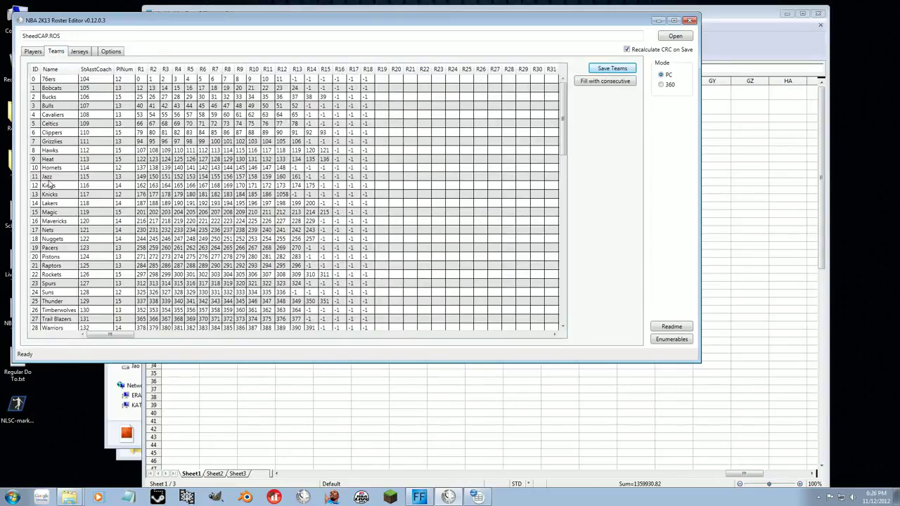
drag(41, 192, 219, 195)
click(281, 195)
Return to the players table and check player 1058's fields from PortraitID through IsHidden
click(32, 52)
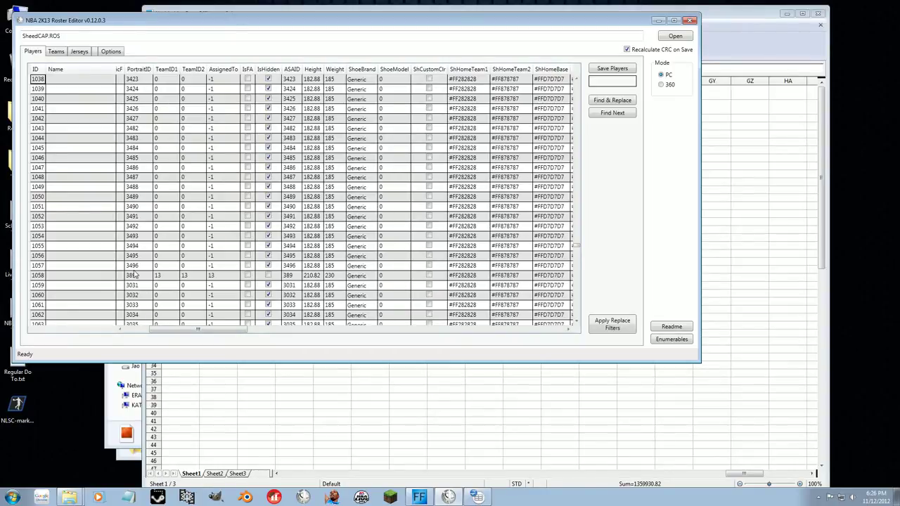
drag(136, 274, 277, 275)
drag(209, 330, 123, 335)
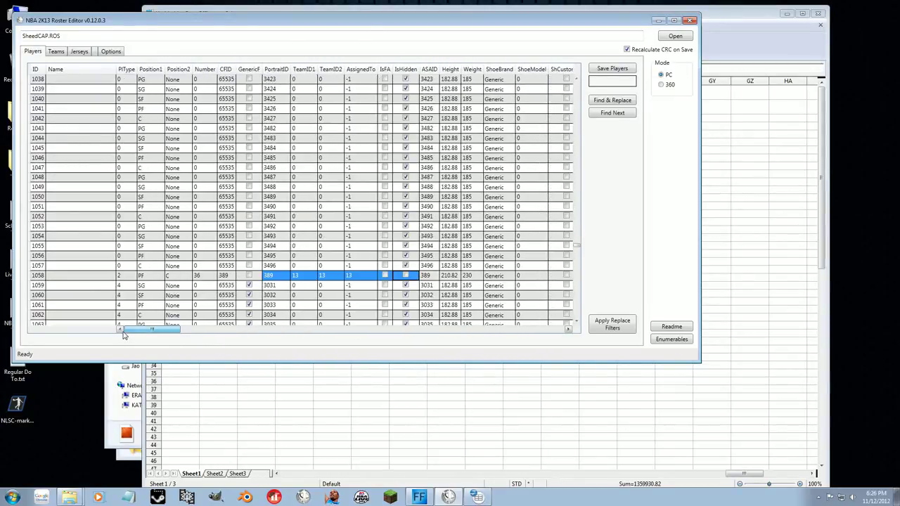
Save the players table and review player 1058's contract, signature and dunk package fields
click(121, 278)
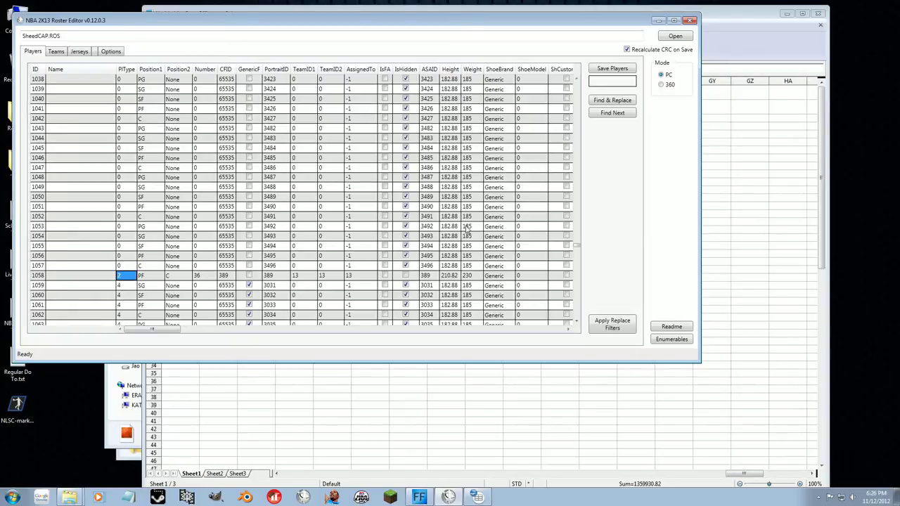
click(613, 69)
drag(162, 328, 541, 337)
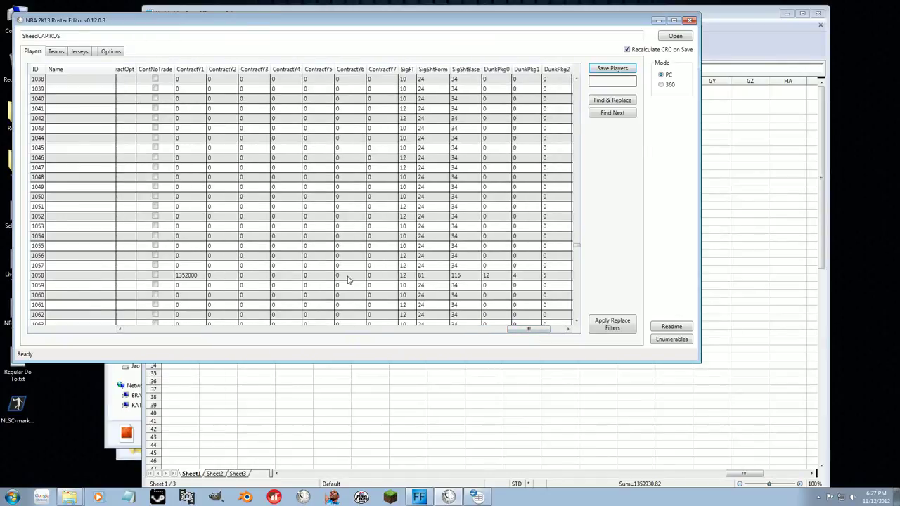
drag(527, 329, 129, 338)
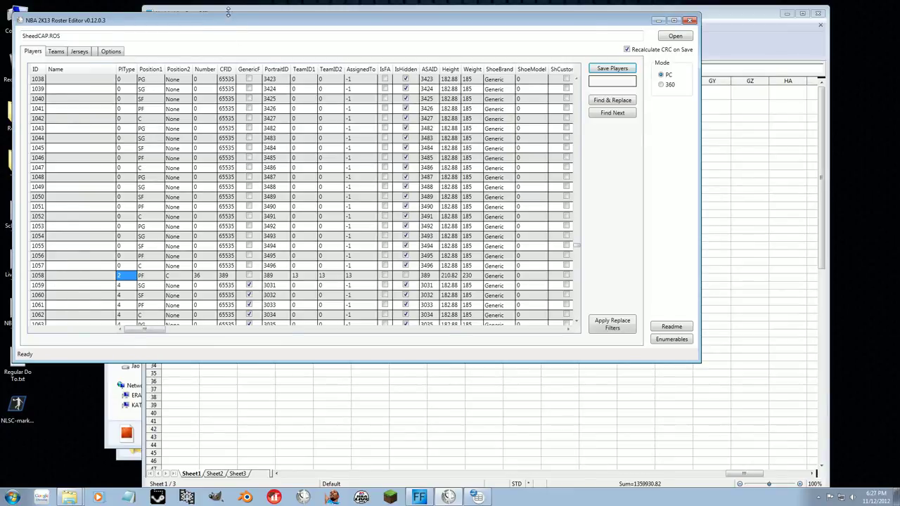
Switch to the Calc sheet and select the player's ID in cell A2 to review it
click(238, 11)
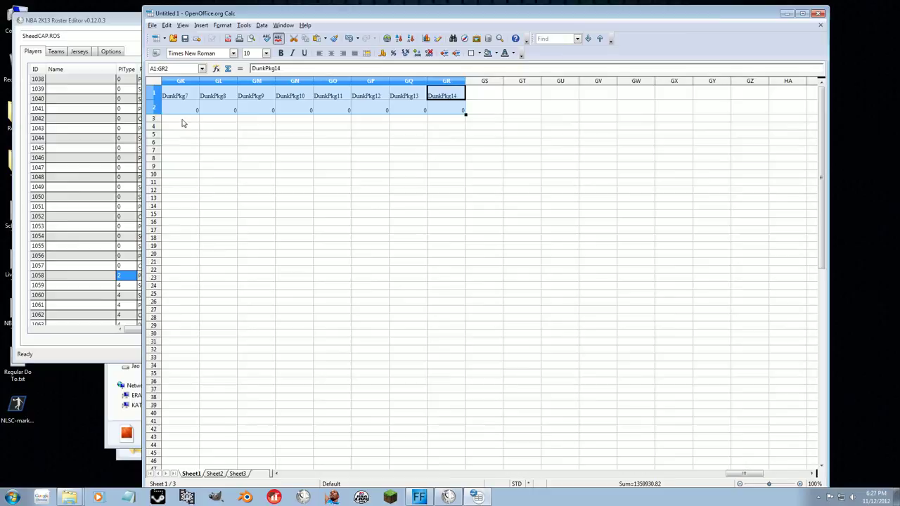
drag(744, 473, 294, 475)
click(191, 113)
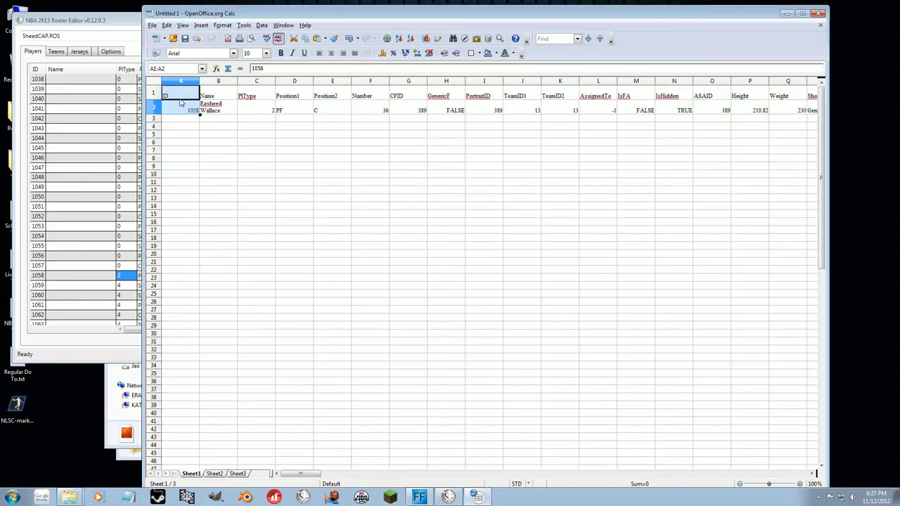
drag(191, 111, 184, 125)
click(189, 108)
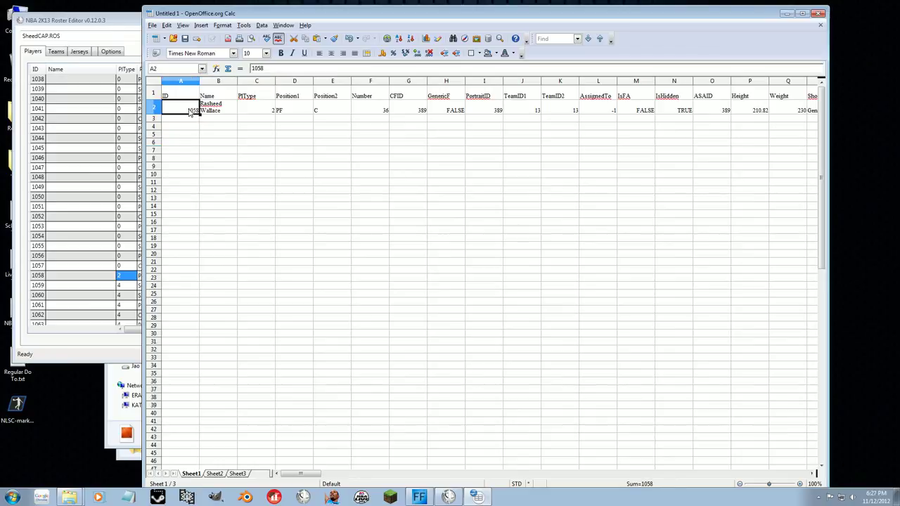